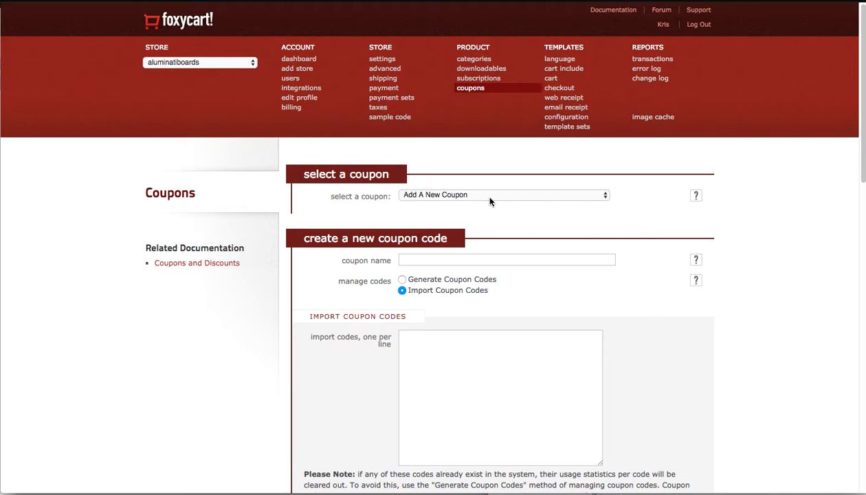
Start a new coupon and name it Family coupons.
left_click(452, 197)
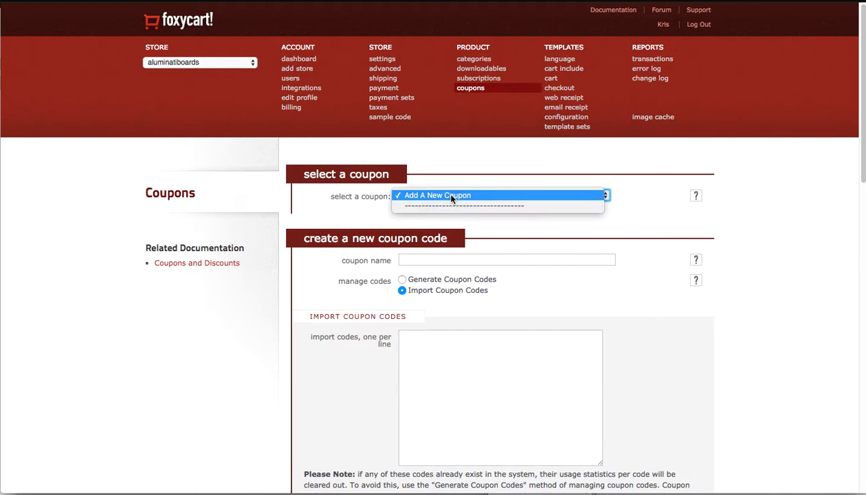
left_click(686, 185)
left_click(438, 261)
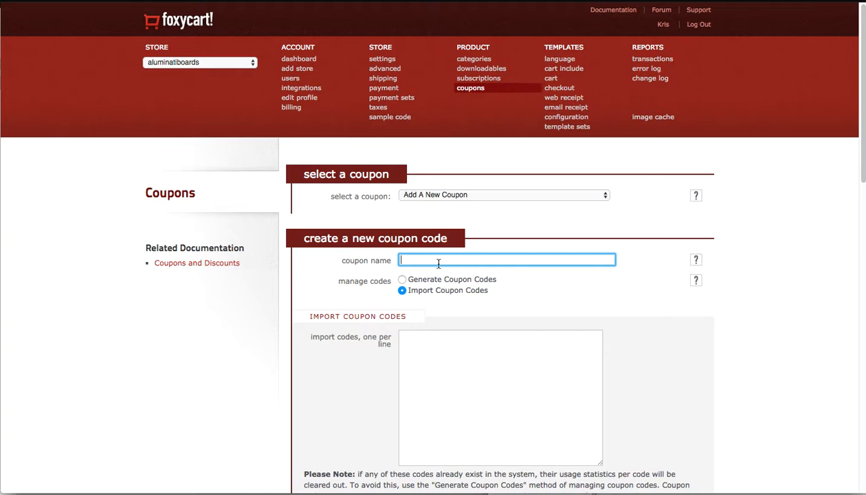
type("Family")
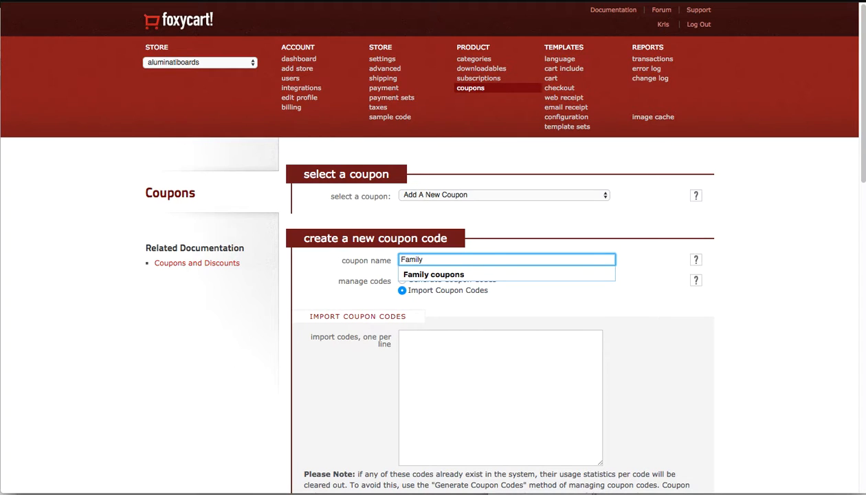
type(" coupons")
key("Tab")
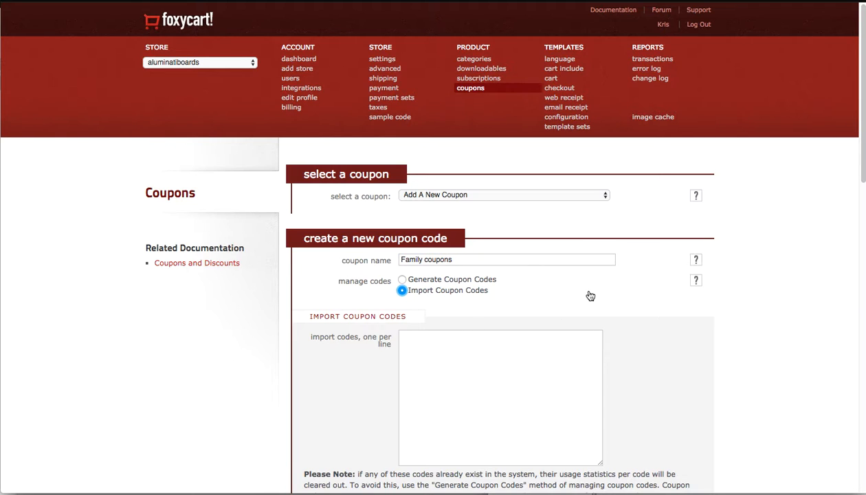
Set the coupon's code management to Generate Coupon Codes.
left_click_drag(455, 259, 349, 336)
left_click(310, 300)
left_click(464, 282)
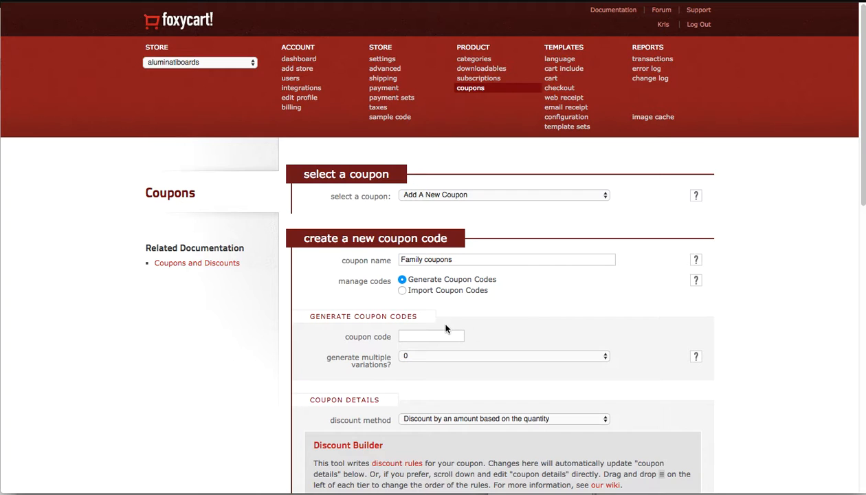
left_click(435, 290)
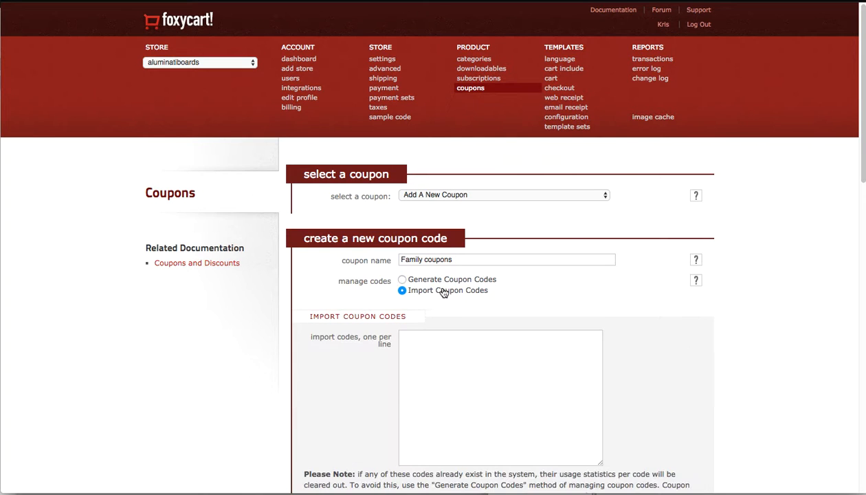
left_click(438, 281)
Enter family-discounts as the coupon code.
left_click(442, 334)
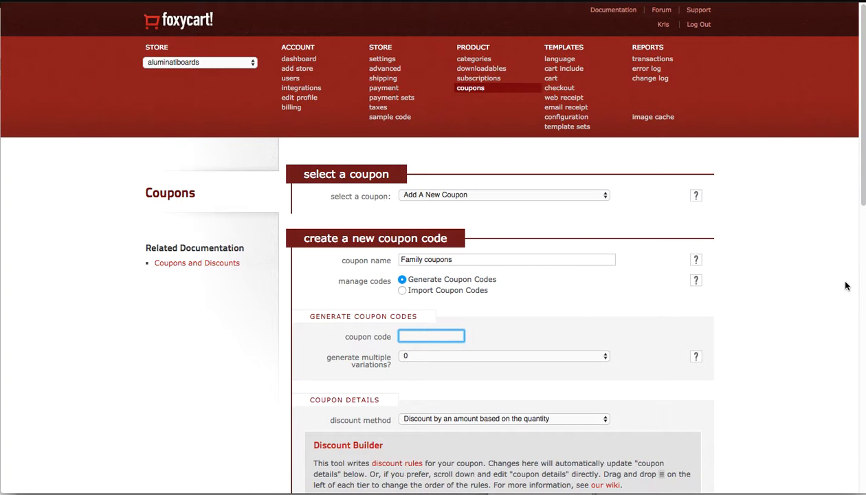
type("fa")
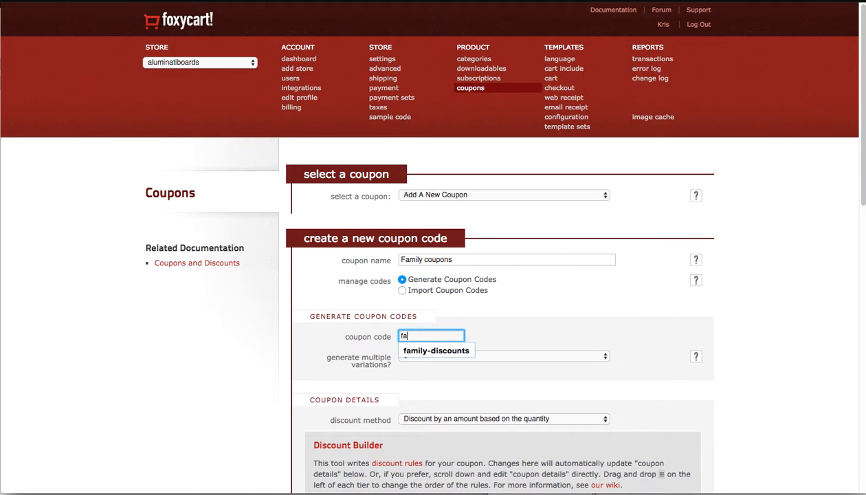
type("mily-discounts")
key("Tab")
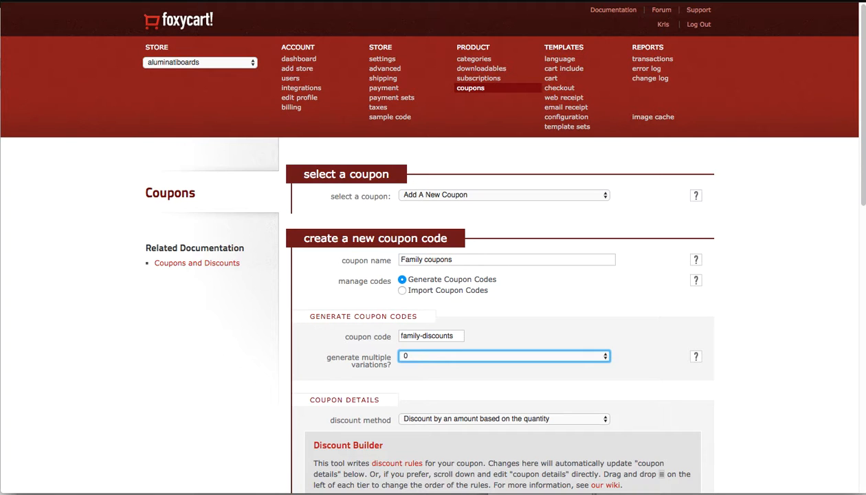
Read the help for generating multiple code variations.
scroll(604, 386, "down", 3)
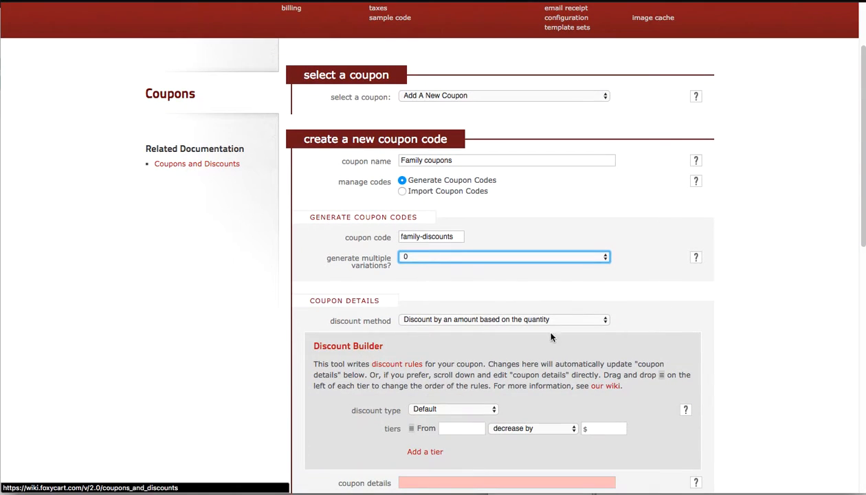
left_click(696, 258)
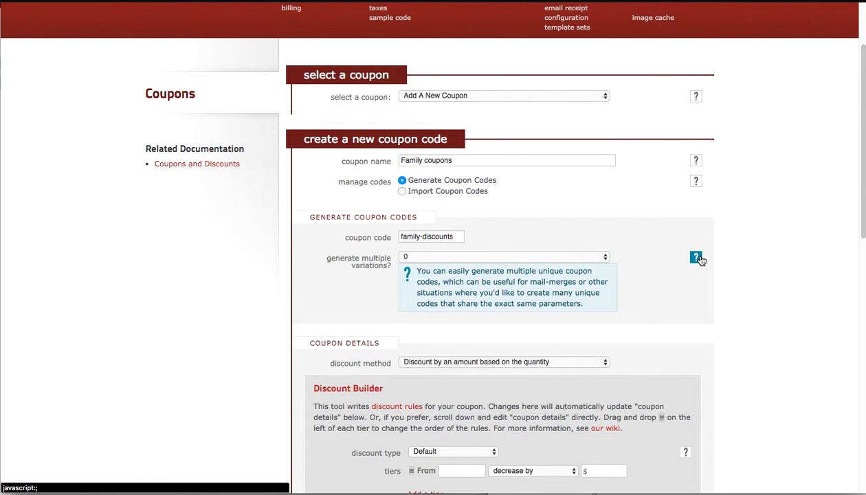
left_click(697, 258)
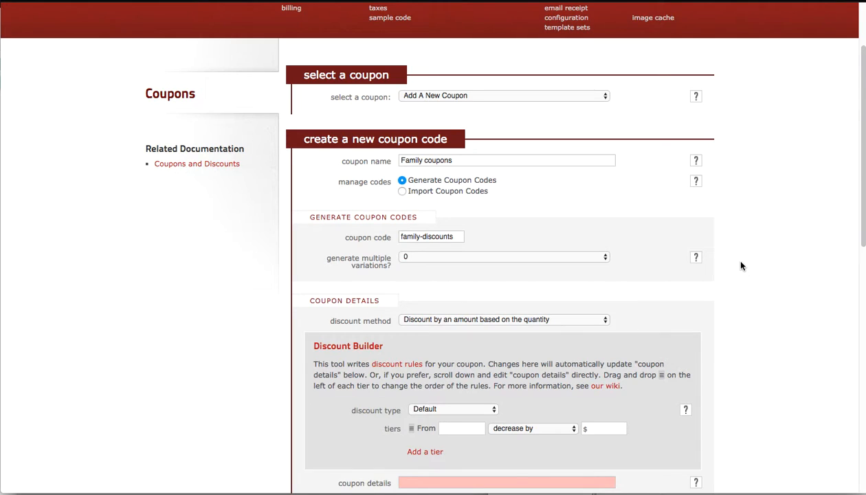
Set the discount method to Discount by a percentage based on the quantity.
scroll(741, 265, "down", 3)
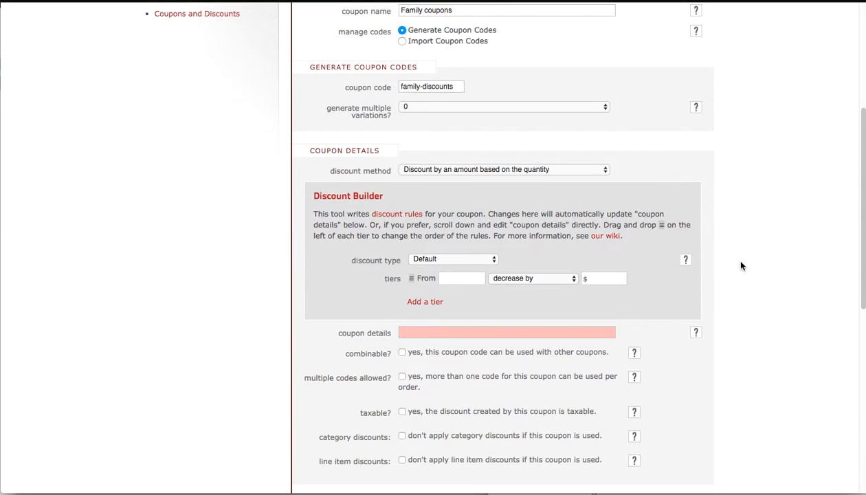
left_click(521, 170)
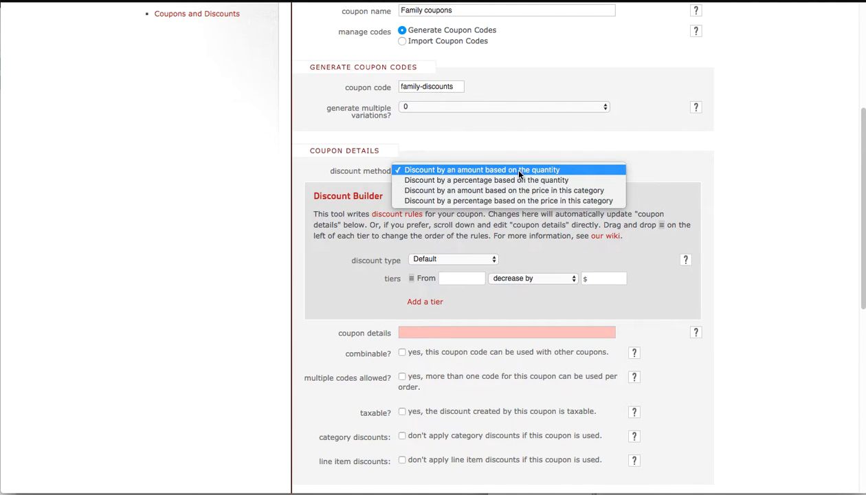
left_click(454, 180)
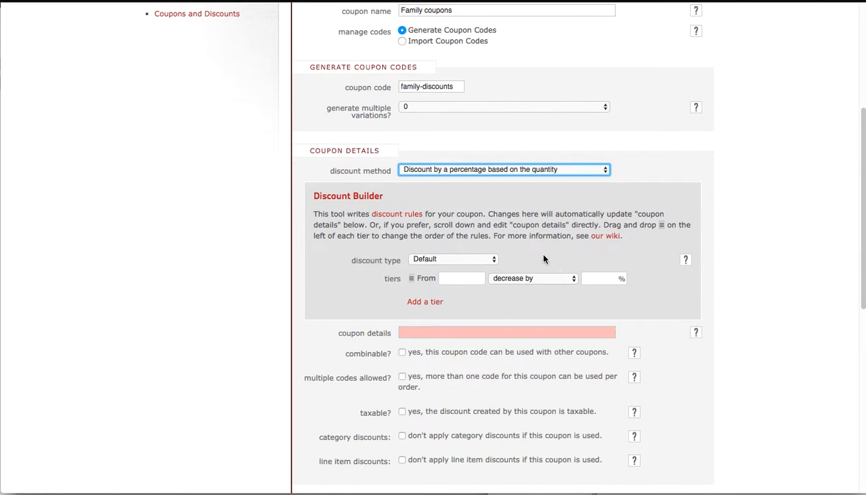
Add a discount tier from quantity 1 that decreases the price by 30%.
left_click(460, 279)
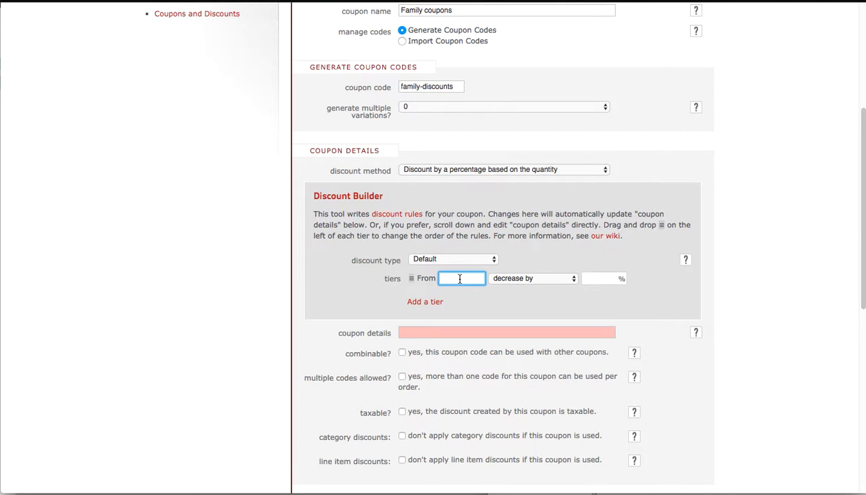
type("1")
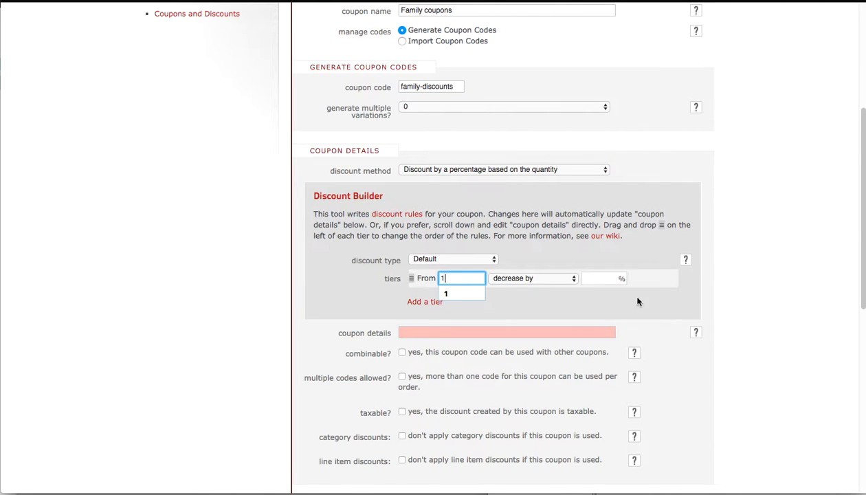
left_click(610, 277)
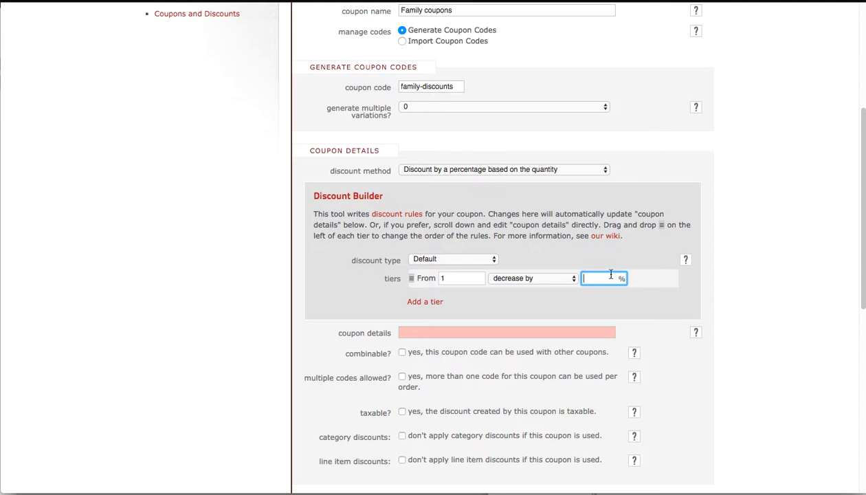
type("30")
left_click(803, 275)
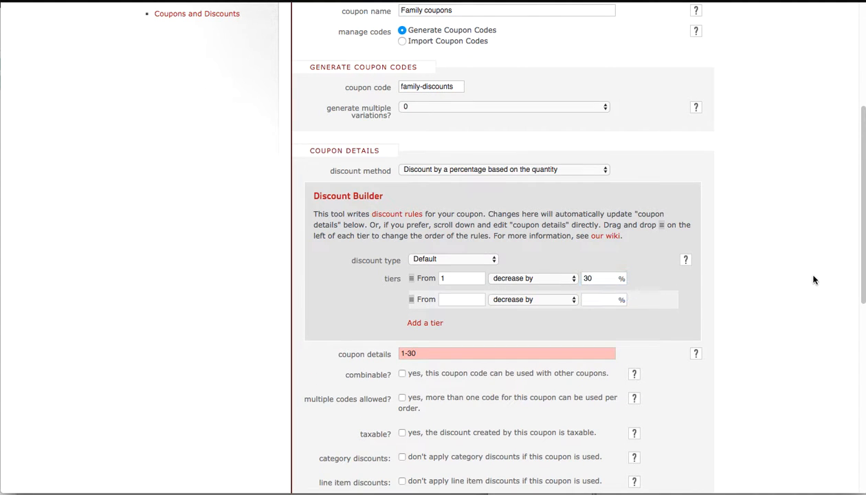
Add a second tier from quantity 5 decreasing by 40%, then remove it.
left_click(445, 278)
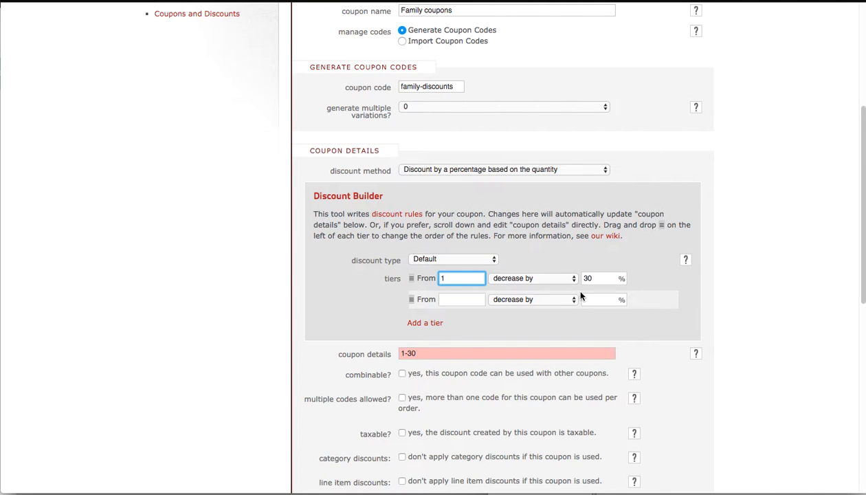
left_click(461, 300)
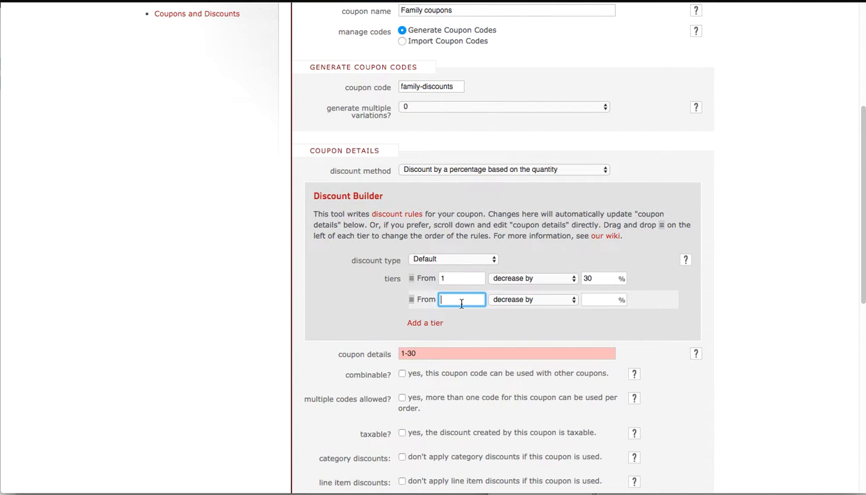
type("5")
key("Tab")
key("Tab")
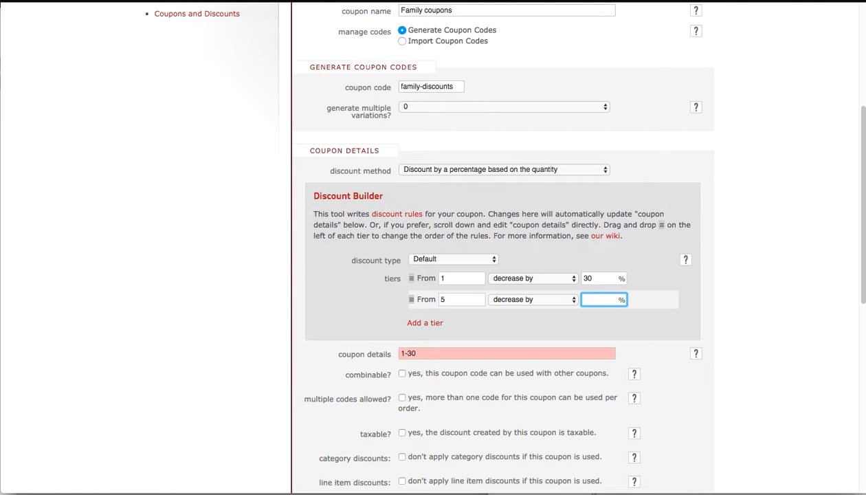
type("40")
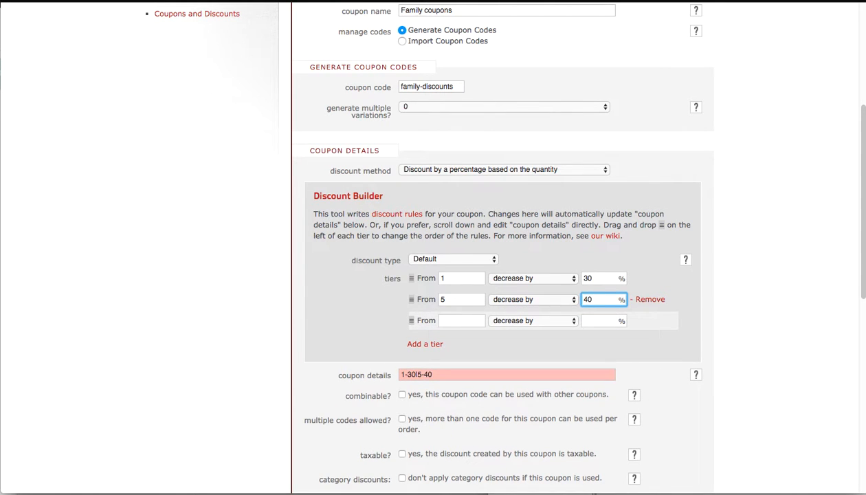
left_click(652, 300)
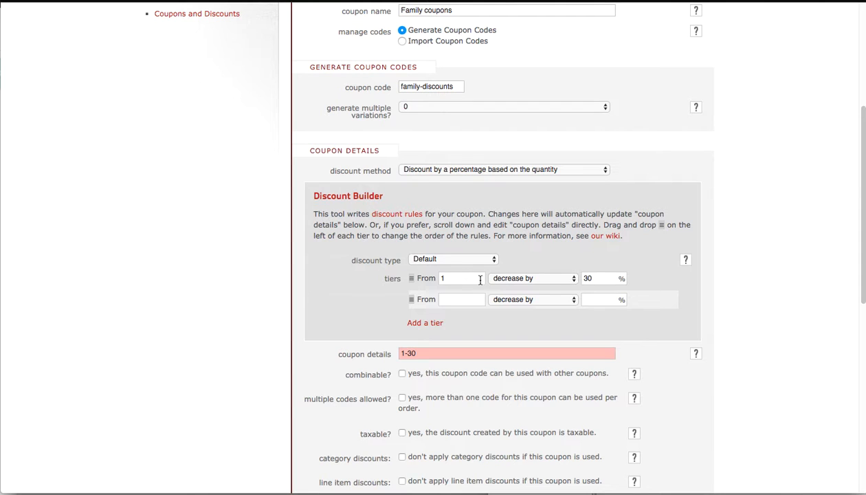
Read the help for the combinable option.
scroll(732, 282, "down", 3)
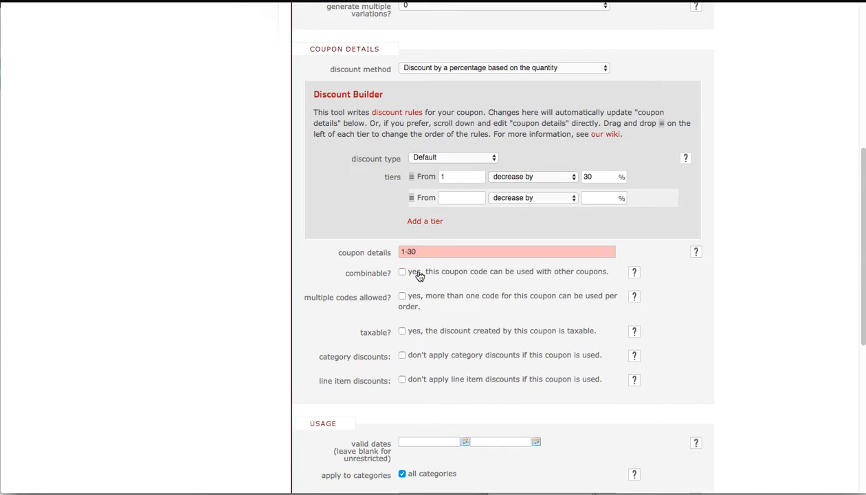
left_click(634, 273)
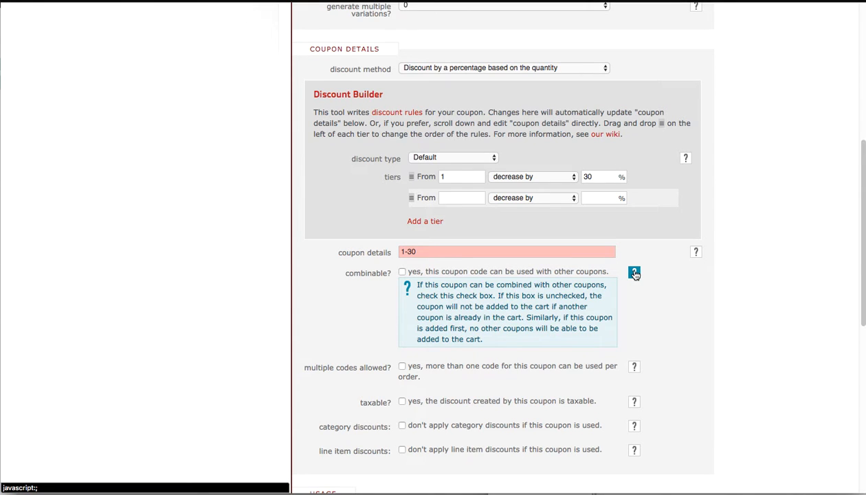
left_click(634, 273)
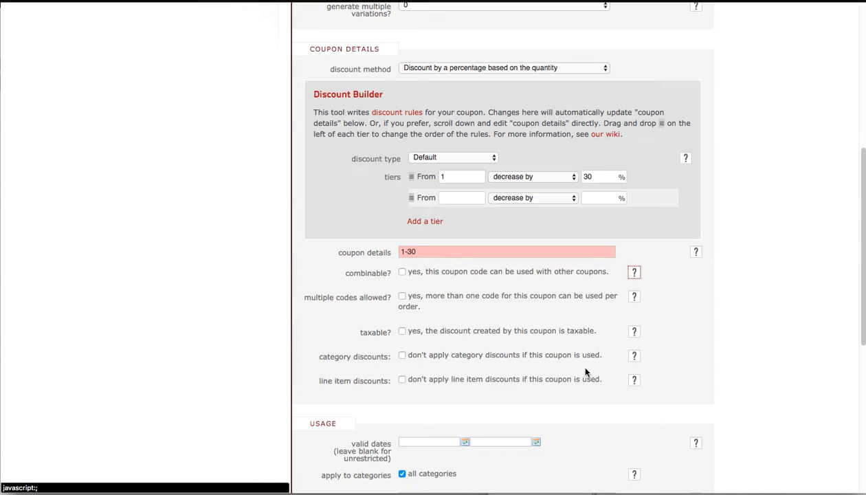
Read the help for restricting usage by product code.
scroll(742, 323, "down", 1)
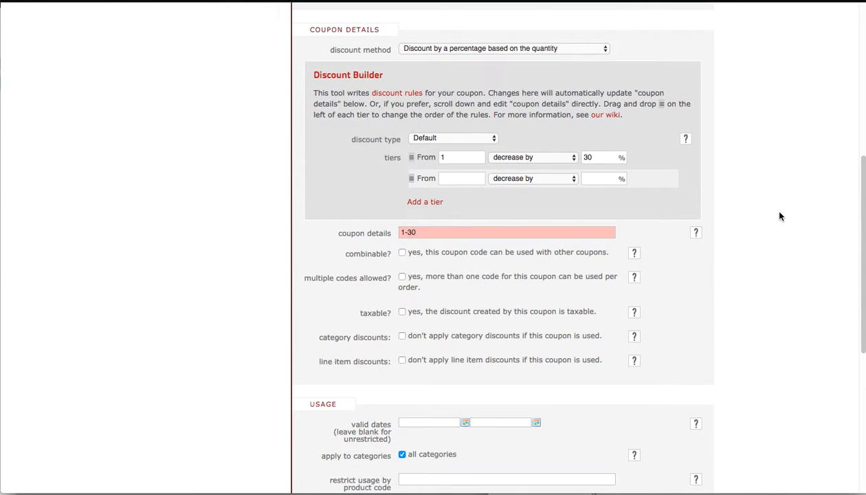
scroll(435, 232, "down", 8)
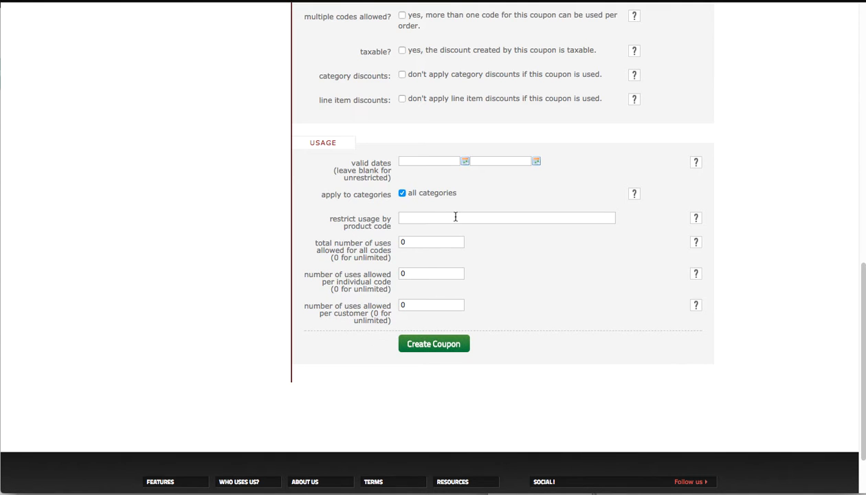
left_click(696, 218)
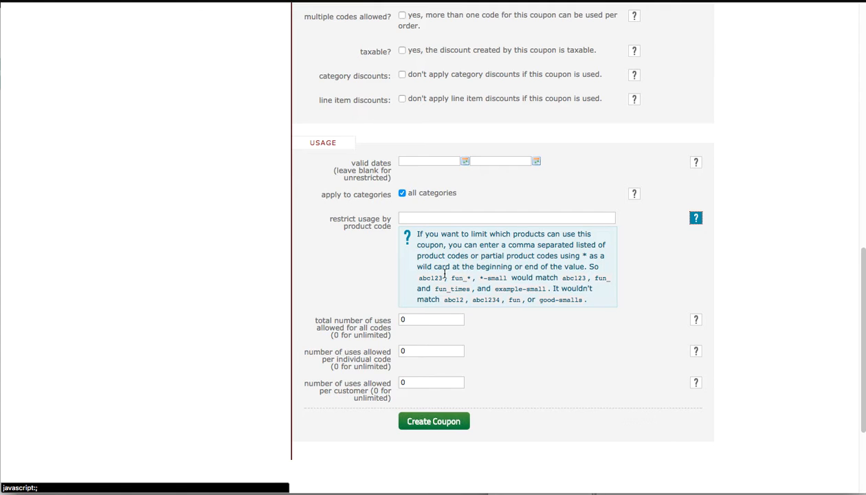
left_click_drag(444, 273, 411, 280)
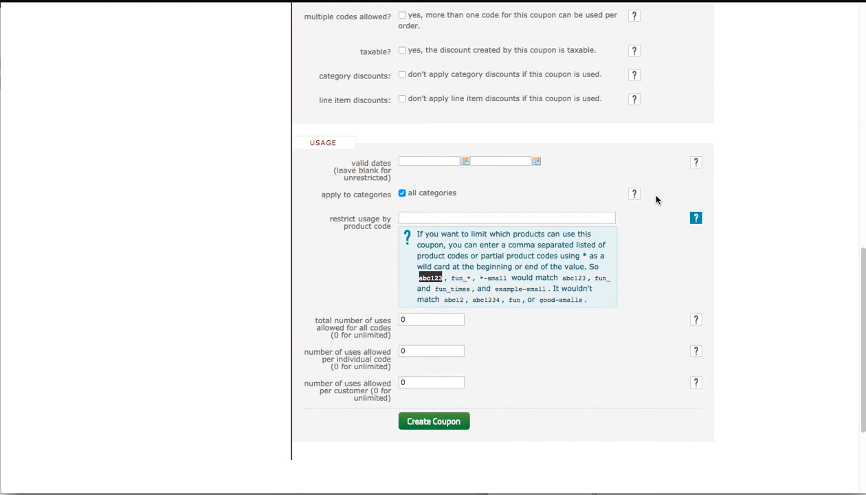
left_click(695, 214)
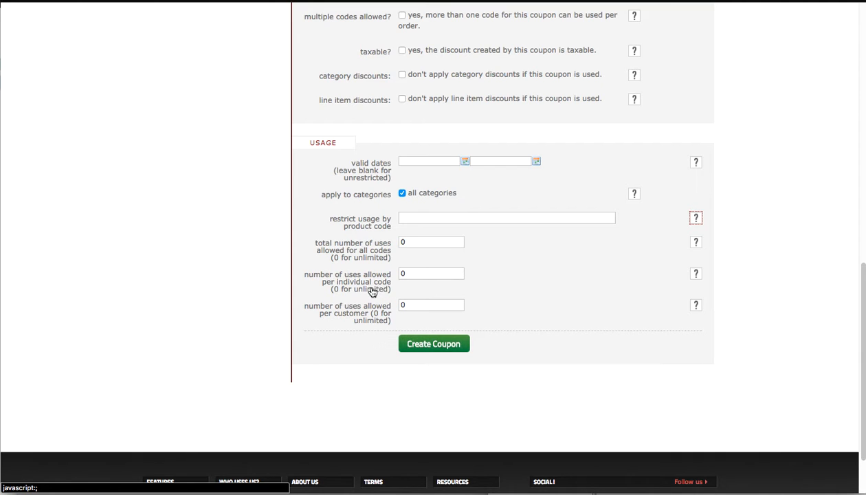
Inspect the per-code and per-customer usage limit fields.
left_click(417, 273)
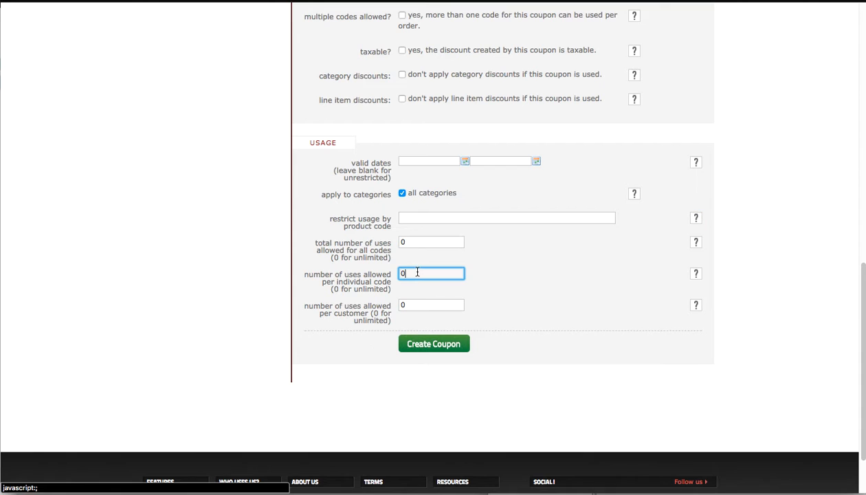
double_click(418, 272)
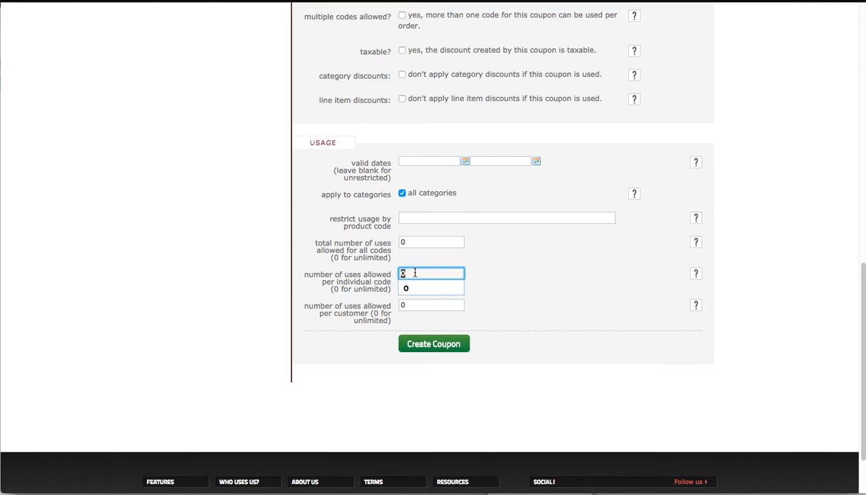
left_click(510, 270)
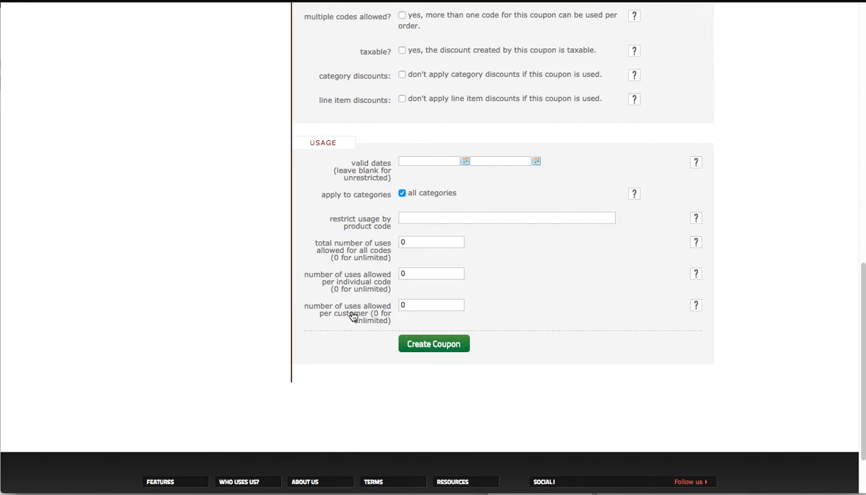
double_click(427, 305)
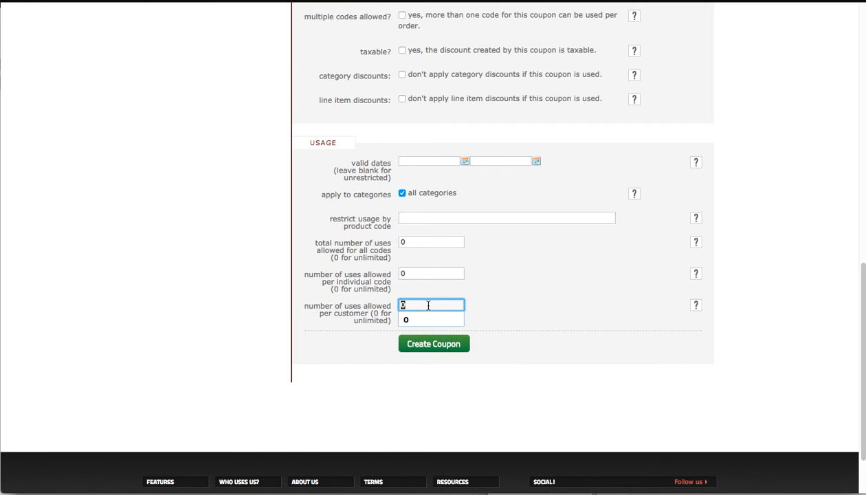
left_click(558, 262)
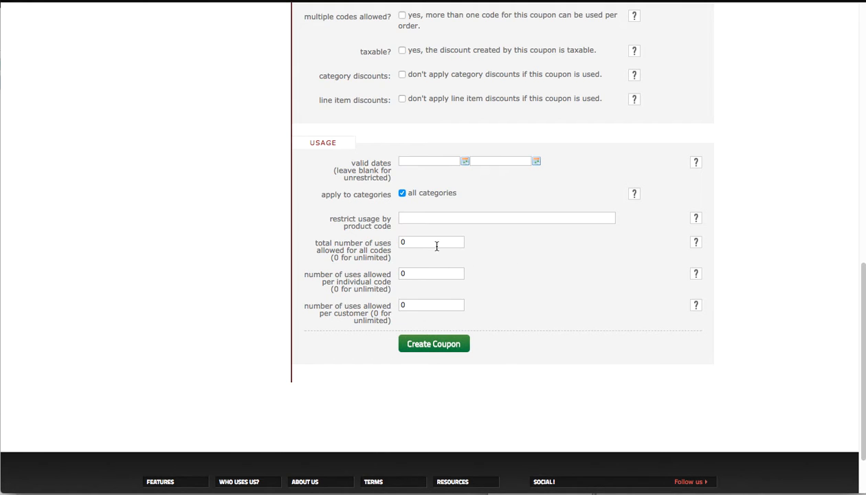
Create the coupon with the configured settings.
scroll(471, 355, "up", 10)
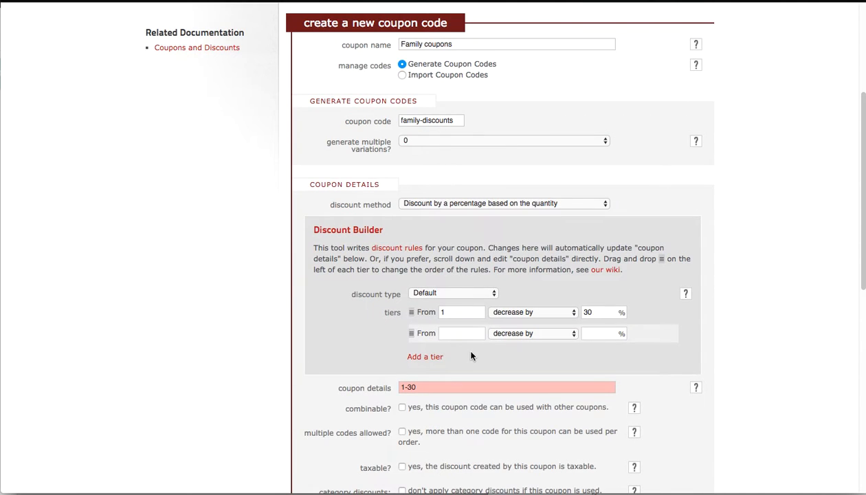
scroll(472, 356, "down", 5)
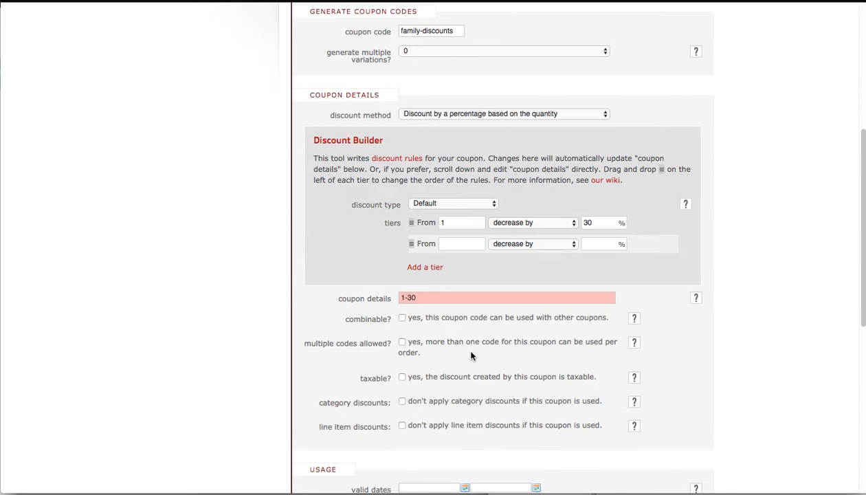
scroll(472, 356, "down", 1)
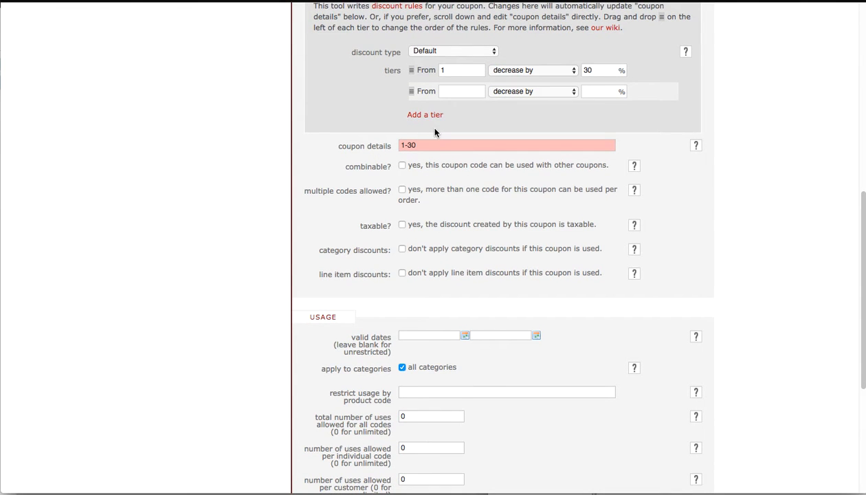
scroll(581, 179, "down", 5)
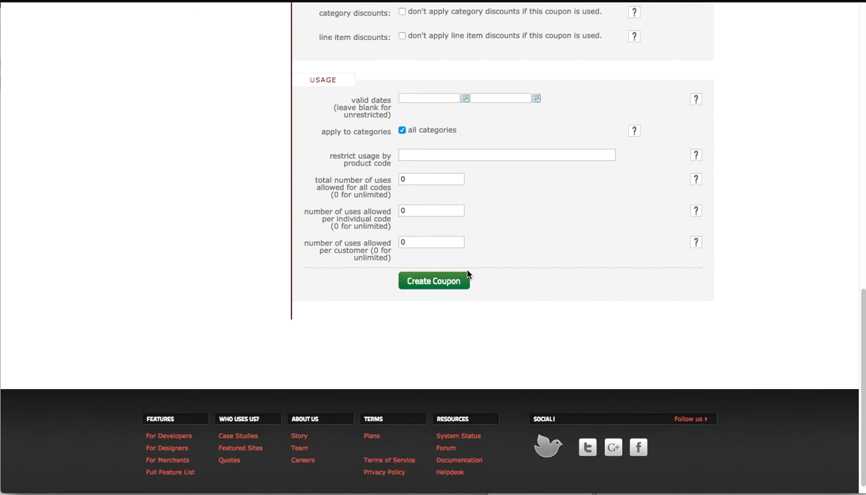
left_click(459, 283)
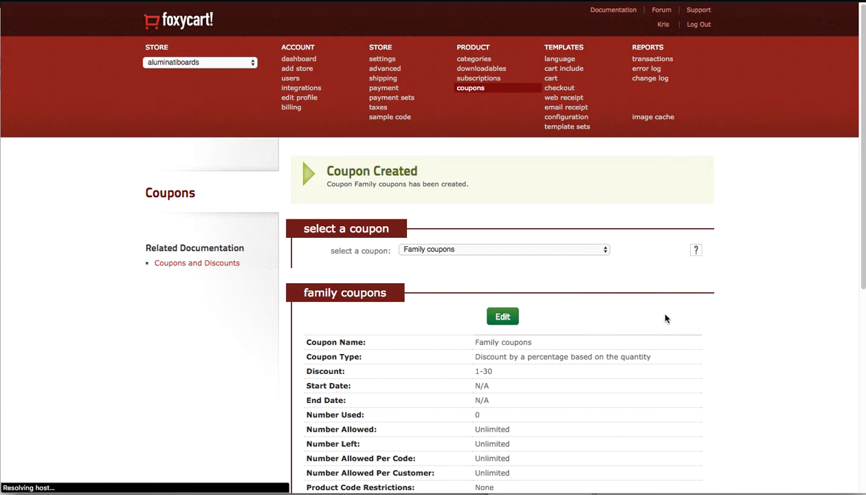
Copy the coupon code family-discounts from the new coupon's summary.
scroll(501, 289, "down", 5)
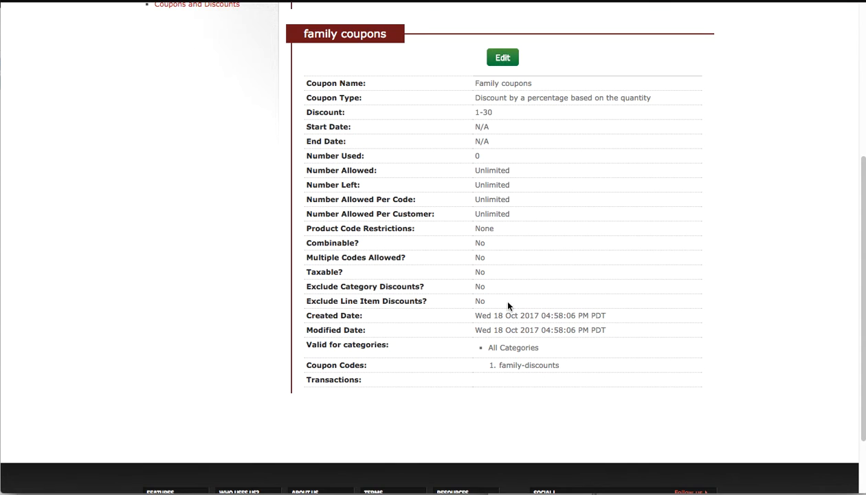
left_click_drag(499, 367, 560, 369)
right_click(533, 359)
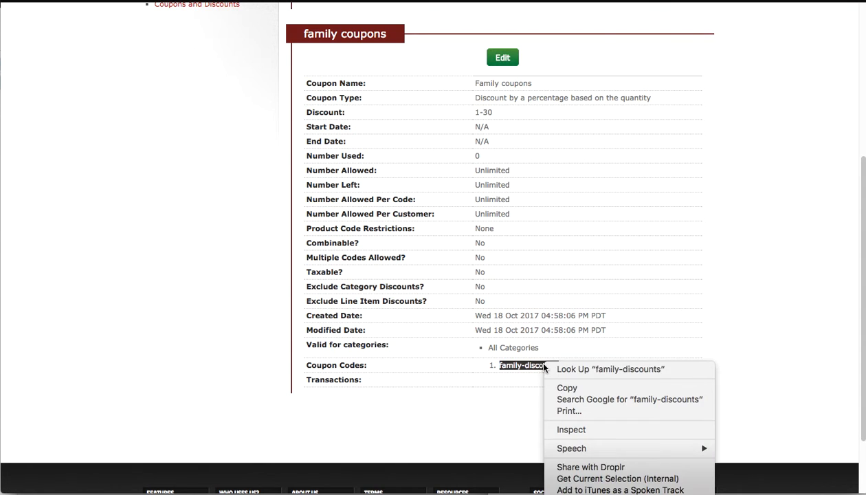
left_click(562, 388)
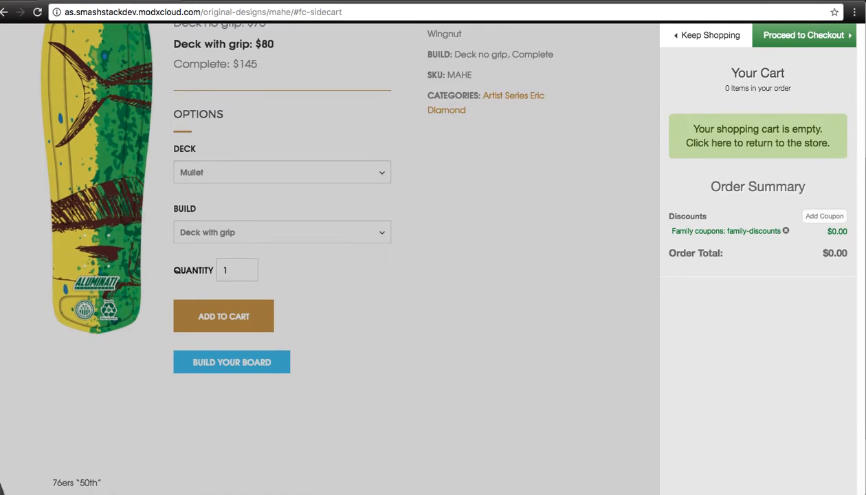
Close the side cart and add the Mahe board, Mullet deck with grip, quantity 1, to the cart.
left_click(643, 251)
scroll(688, 259, "up", 4)
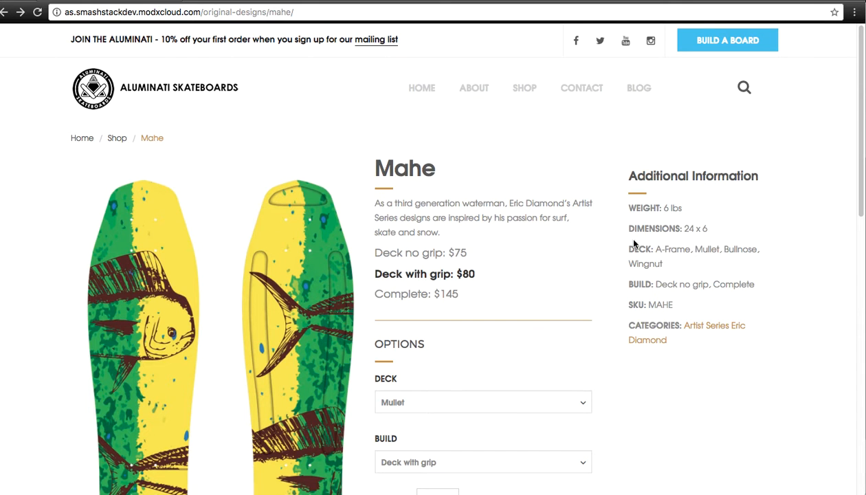
scroll(524, 141, "down", 2)
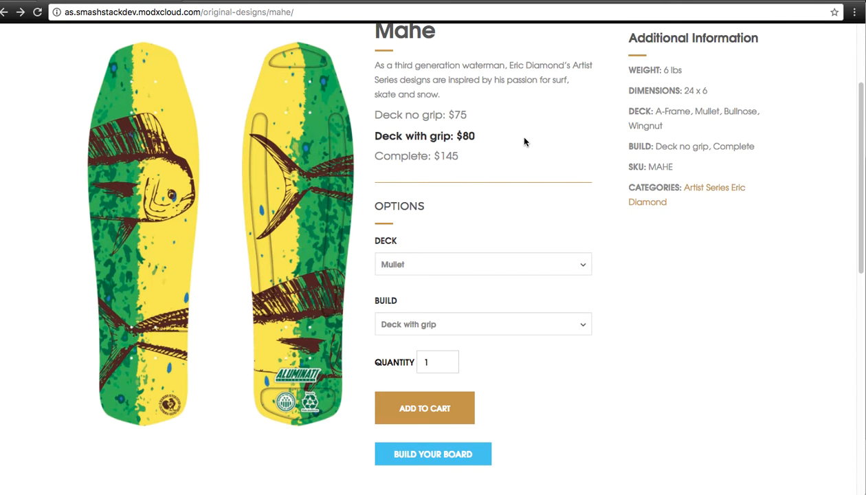
scroll(525, 142, "down", 1)
left_click(419, 365)
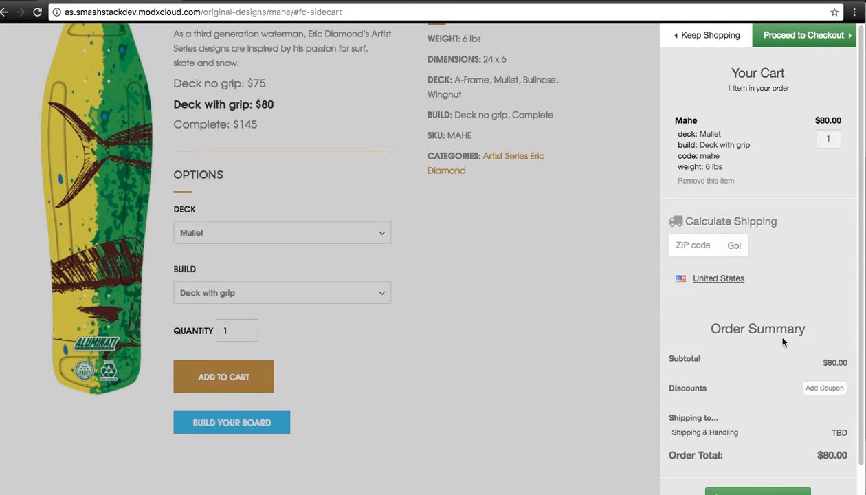
Paste the family-discounts code into the cart's coupon field and apply it.
scroll(782, 342, "down", 1)
scroll(782, 341, "up", 1)
scroll(715, 290, "down", 1)
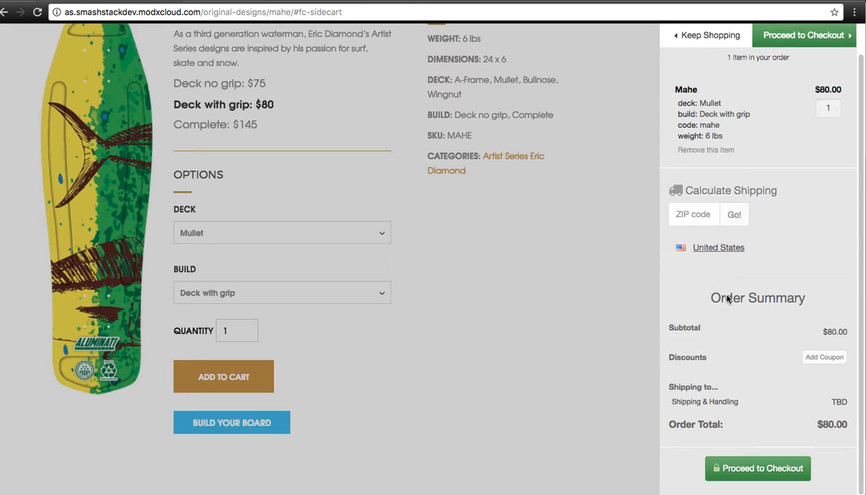
left_click(828, 357)
key("super+v")
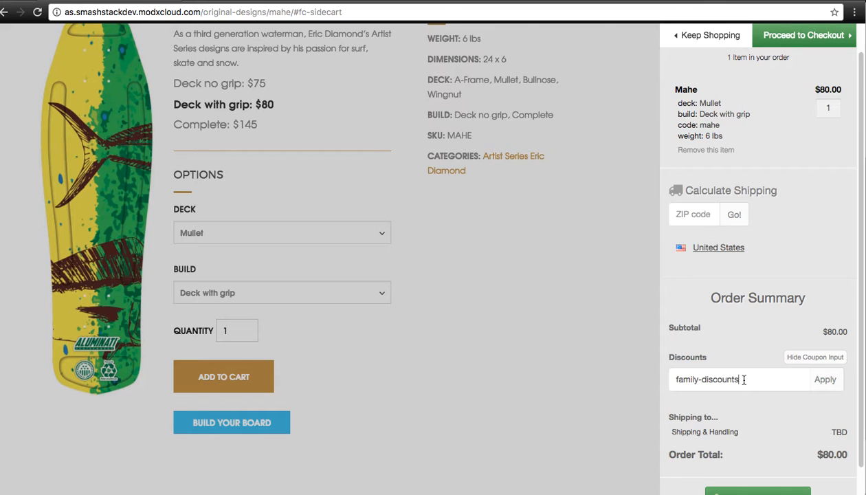
left_click(838, 382)
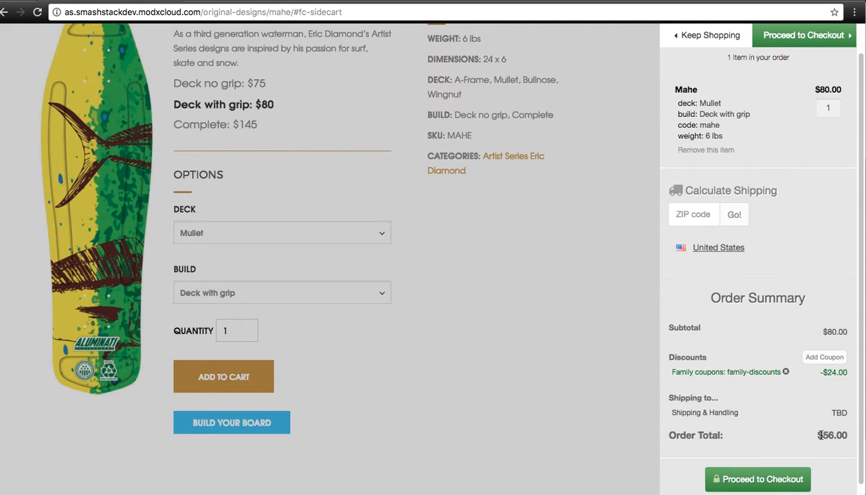
Proceed to checkout, dismiss the test gateway alert, and review the discounted order summary.
left_click(768, 480)
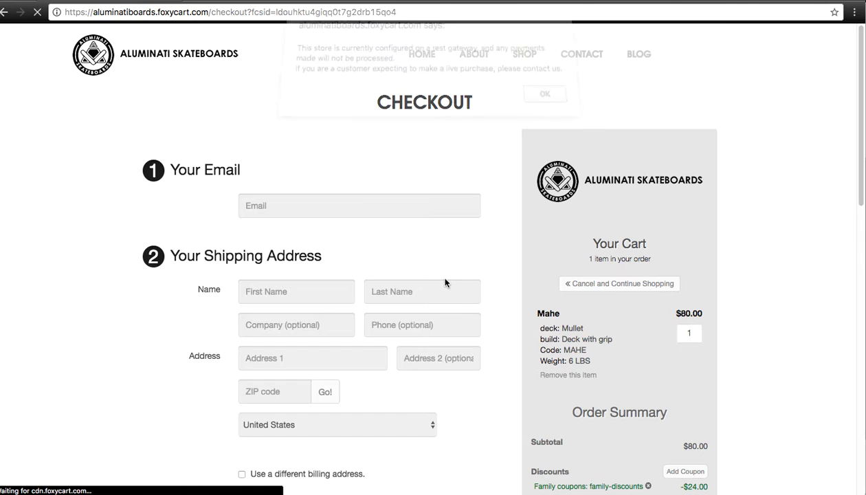
left_click(554, 106)
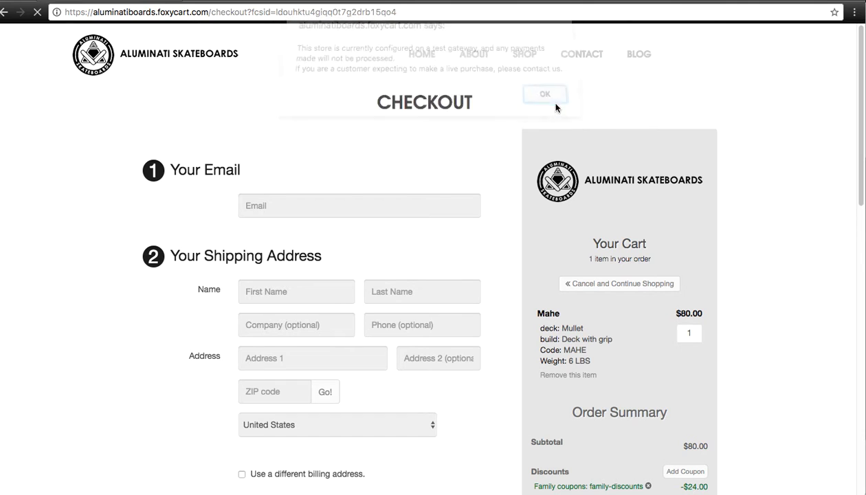
scroll(488, 149, "down", 3)
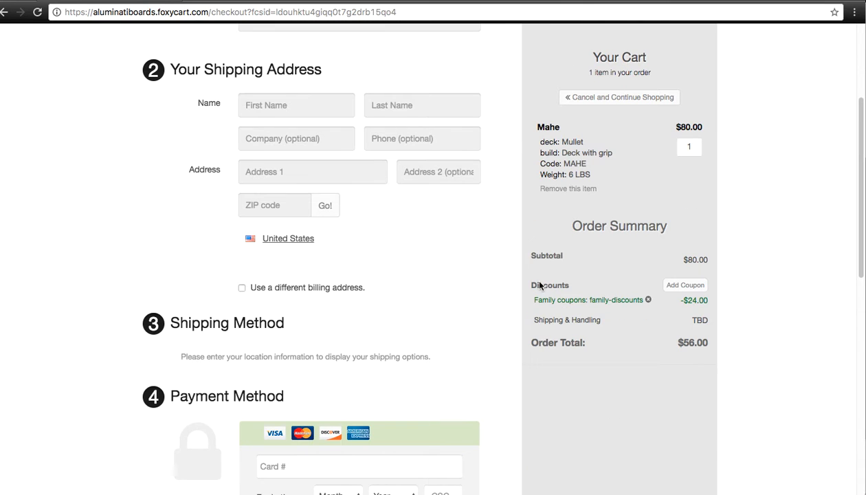
Go back to the store product page and return to the coupon's edit page in the store admin.
left_click(5, 13)
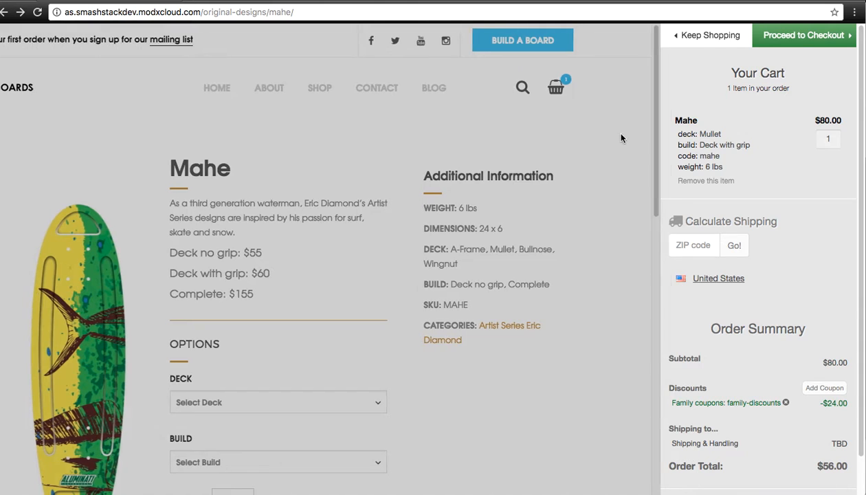
left_click(609, 128)
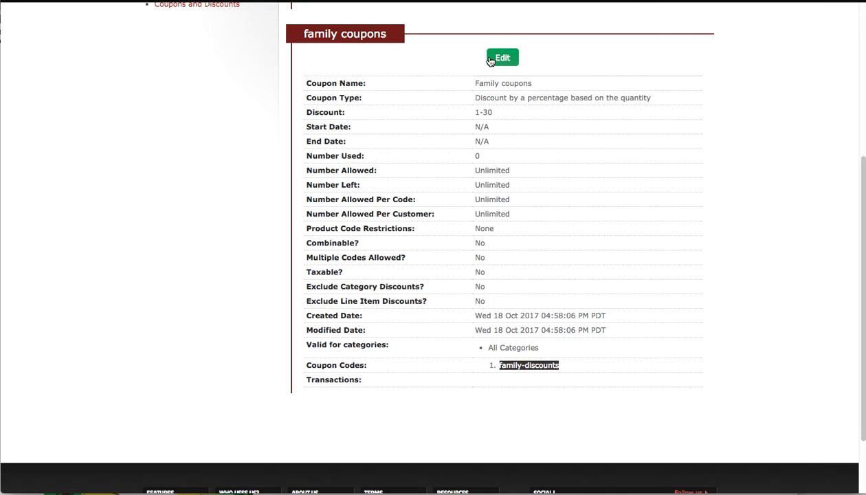
left_click(490, 60)
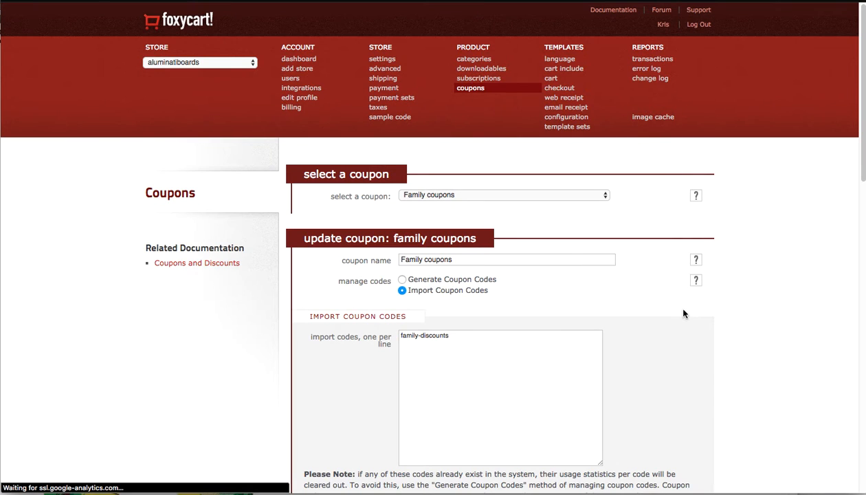
Open the Discount Builder's wiki link in a new tab.
scroll(660, 241, "down", 10)
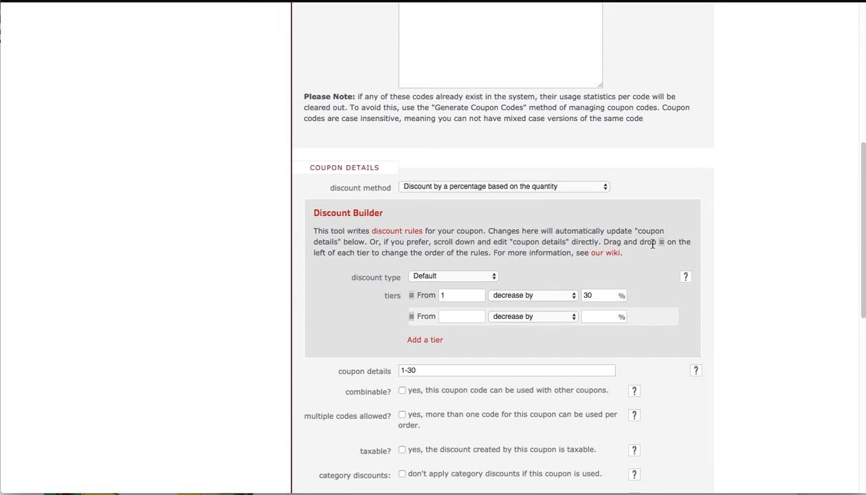
right_click(614, 255)
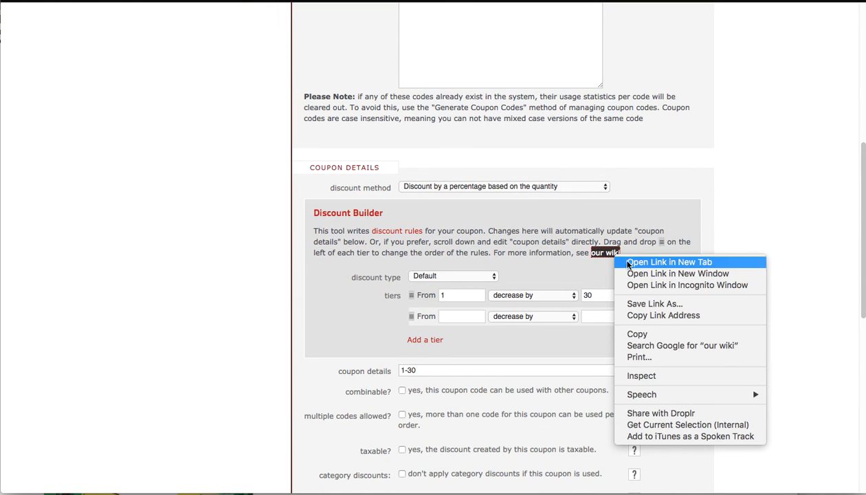
left_click(631, 263)
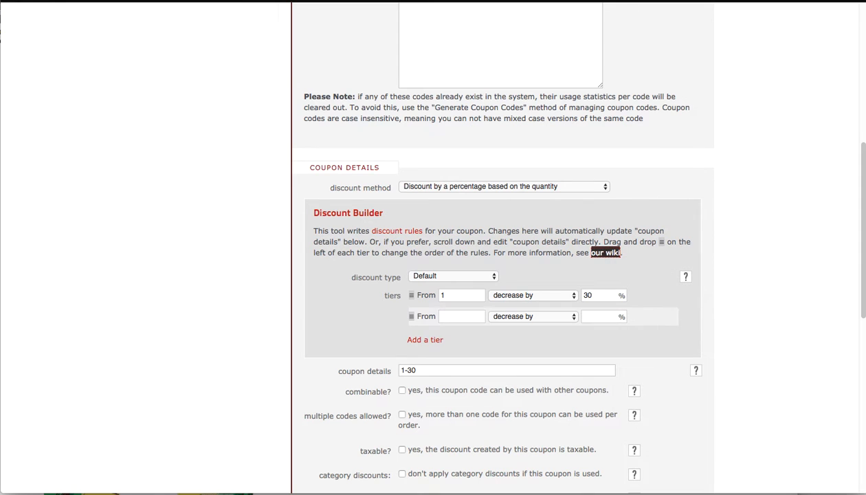